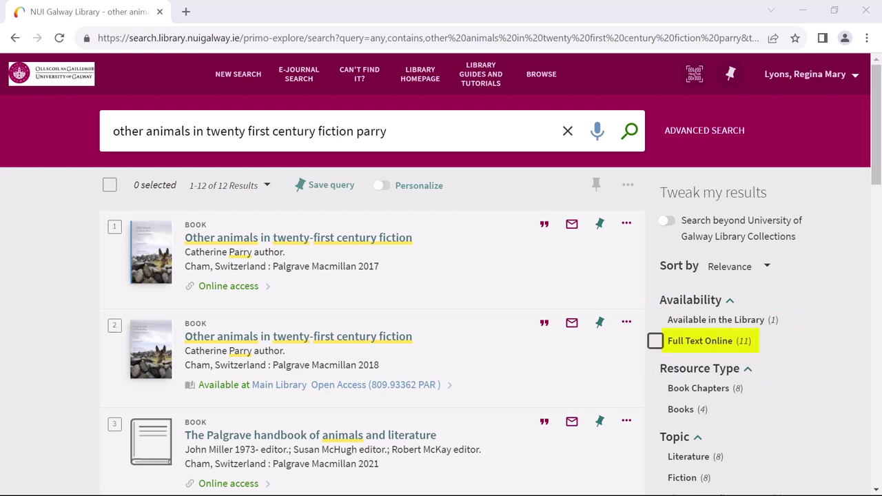
- Filter the Parry search to Full Text Online availability and Books resource type, leaving 3 results
click(662, 341)
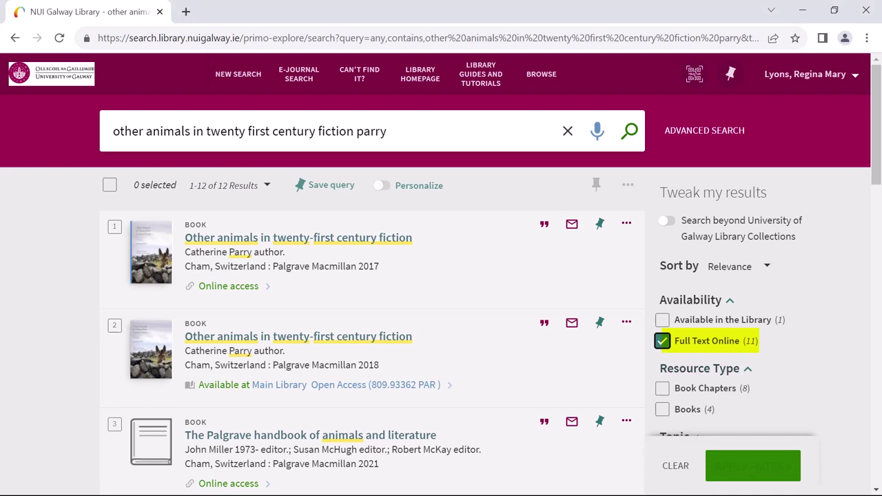
scroll(442, 275, down, 1)
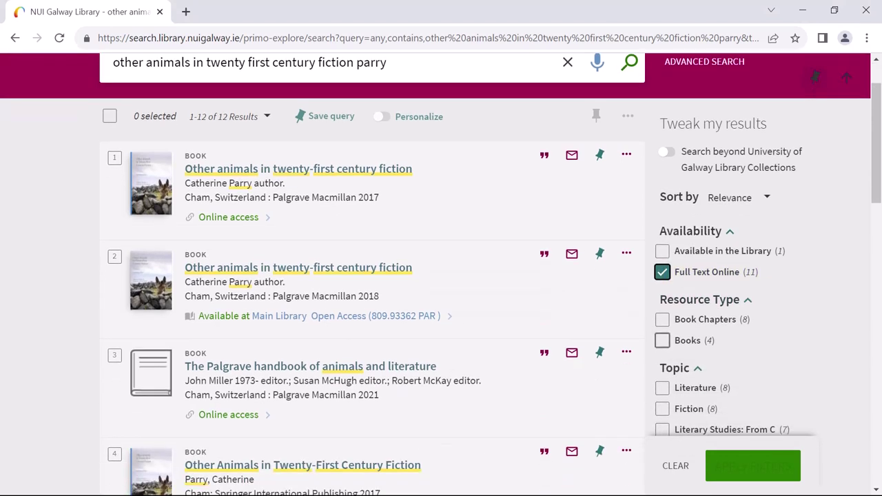
click(662, 340)
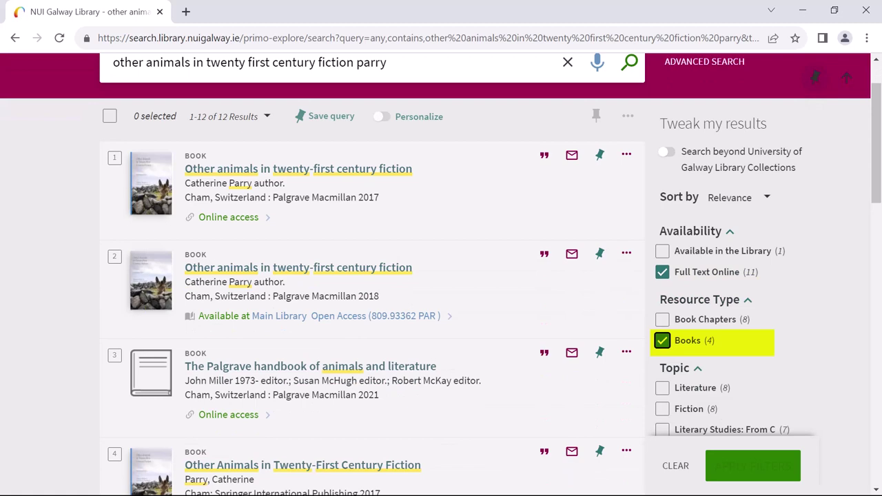
click(753, 466)
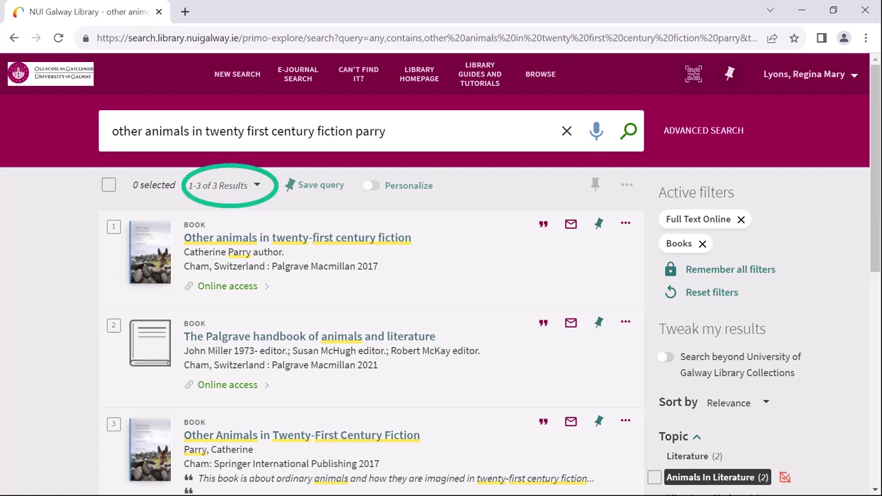
scroll(441, 276, down, 1)
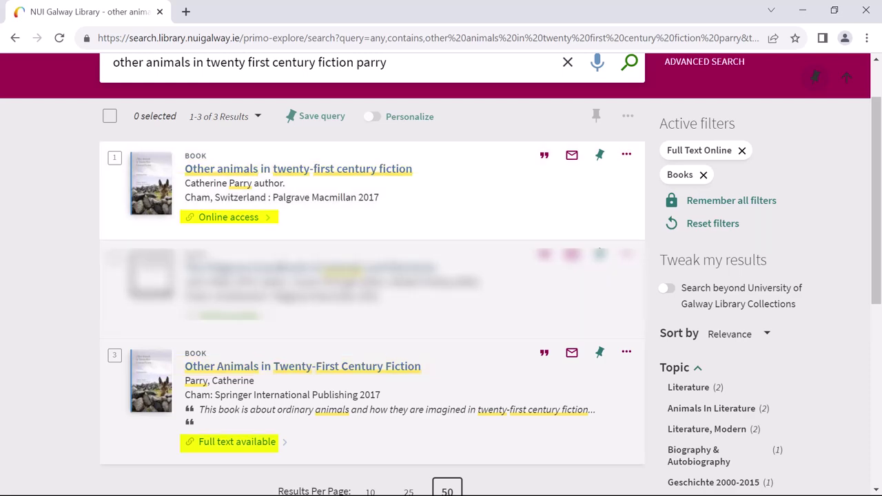
- Open Online access for the first result, the 2017 Palgrave Macmillan e-book
click(228, 217)
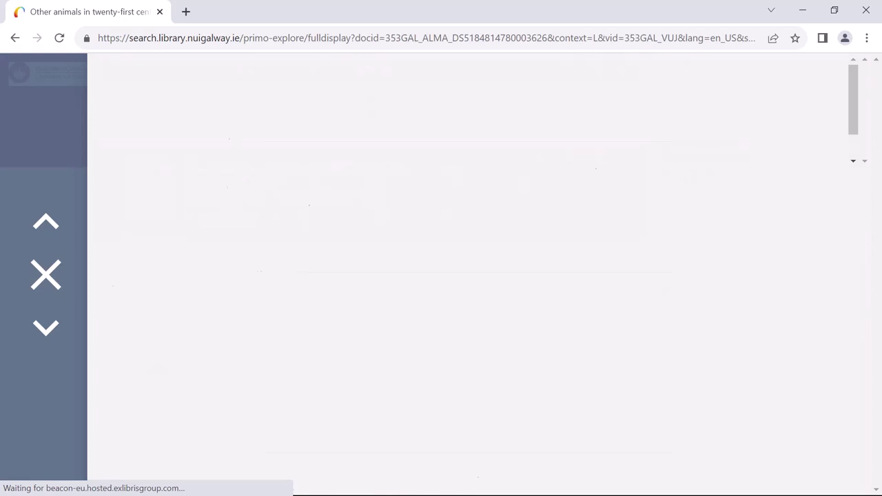